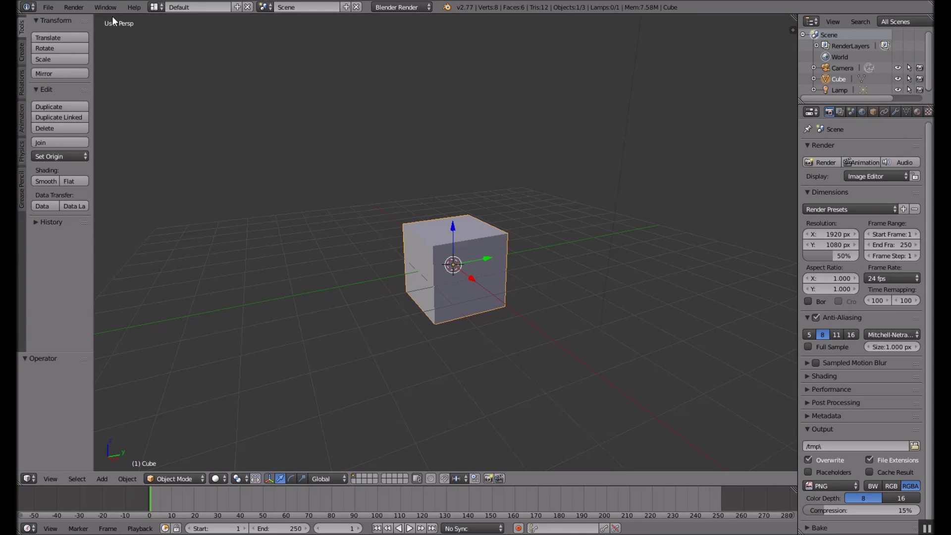
Start a new file from the File menu and confirm Reload Start-Up File.
click(48, 8)
click(62, 19)
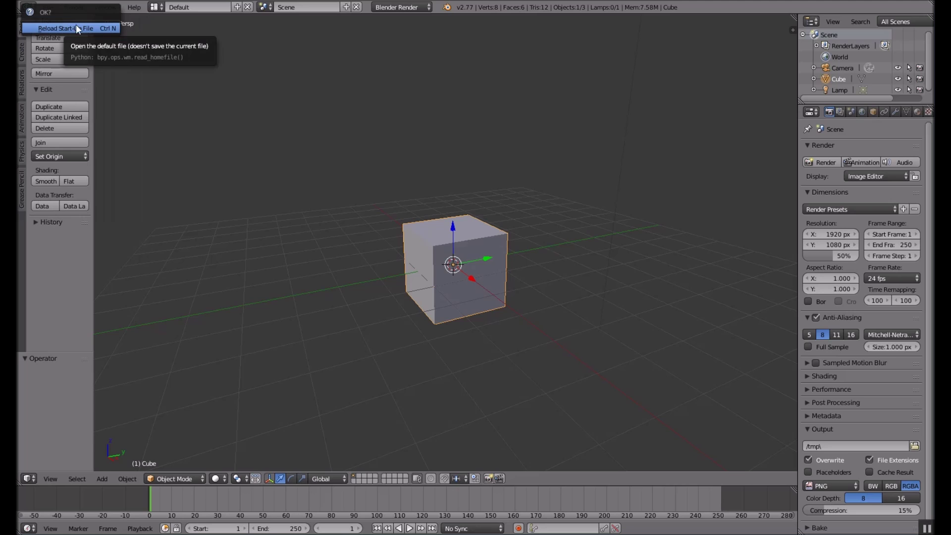
click(67, 29)
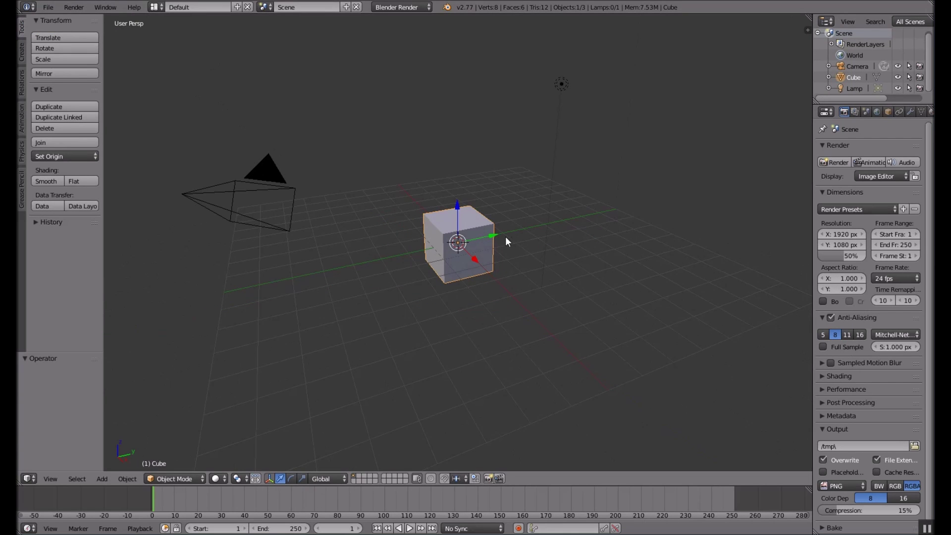
scroll(546, 250, up, 3)
scroll(545, 250, down, 4)
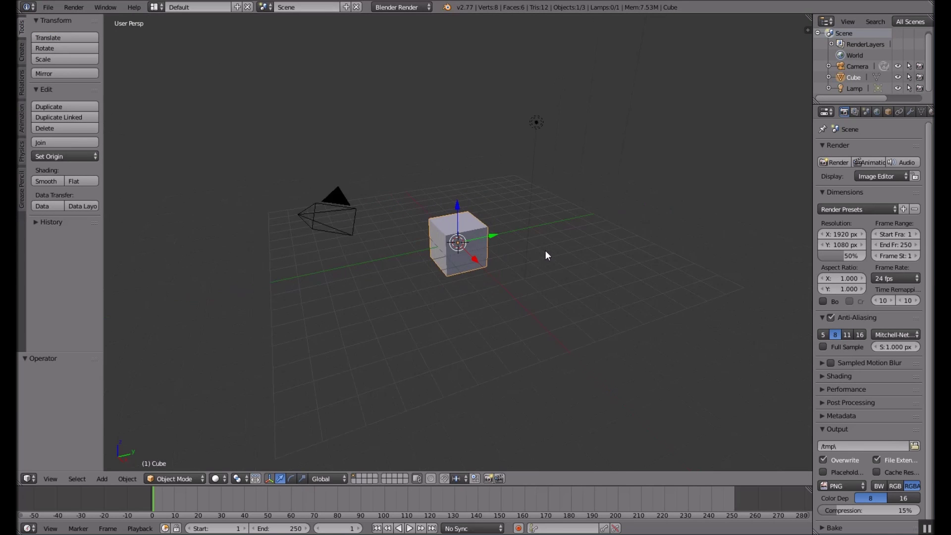
scroll(545, 251, up, 5)
scroll(542, 240, up, 3)
scroll(542, 238, down, 8)
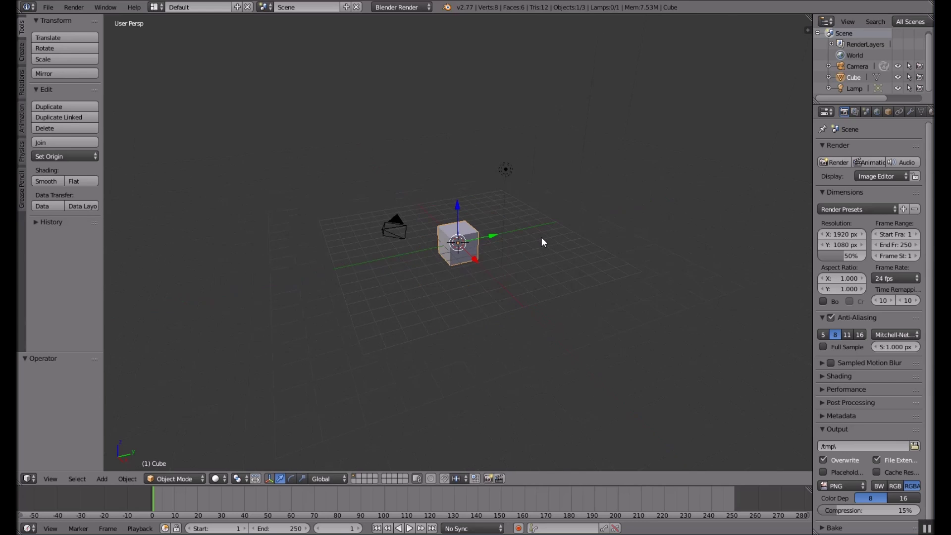
scroll(542, 237, up, 4)
middle_drag(540, 237, 434, 262)
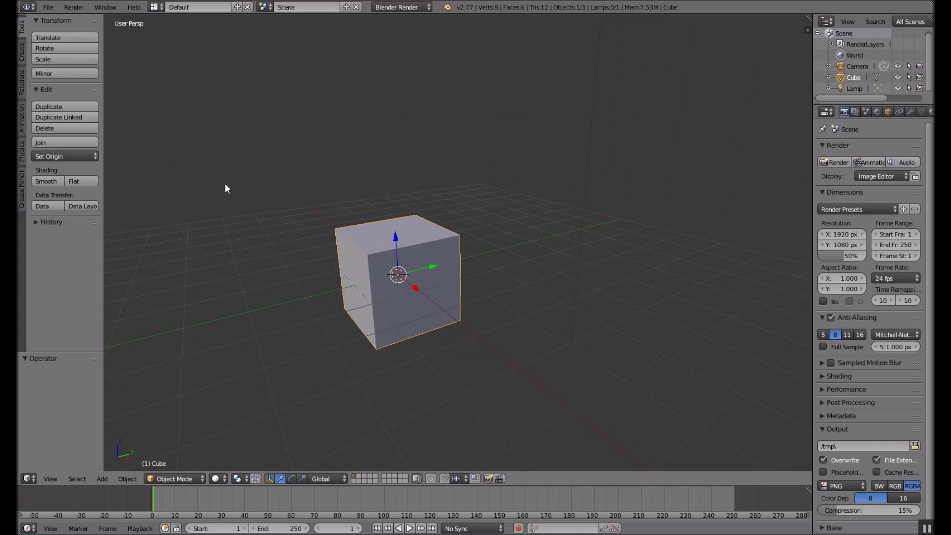
scroll(336, 225, down, 3)
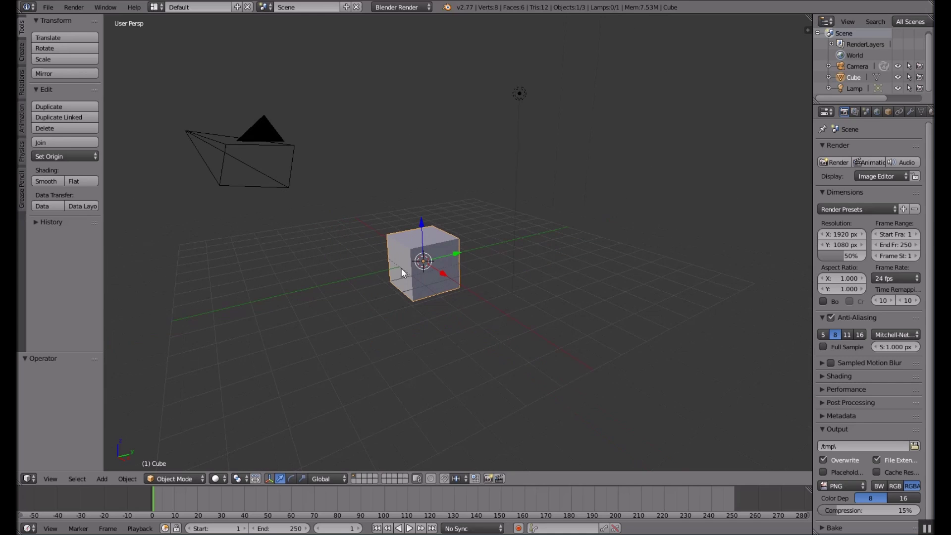
middle_drag(350, 257, 559, 249)
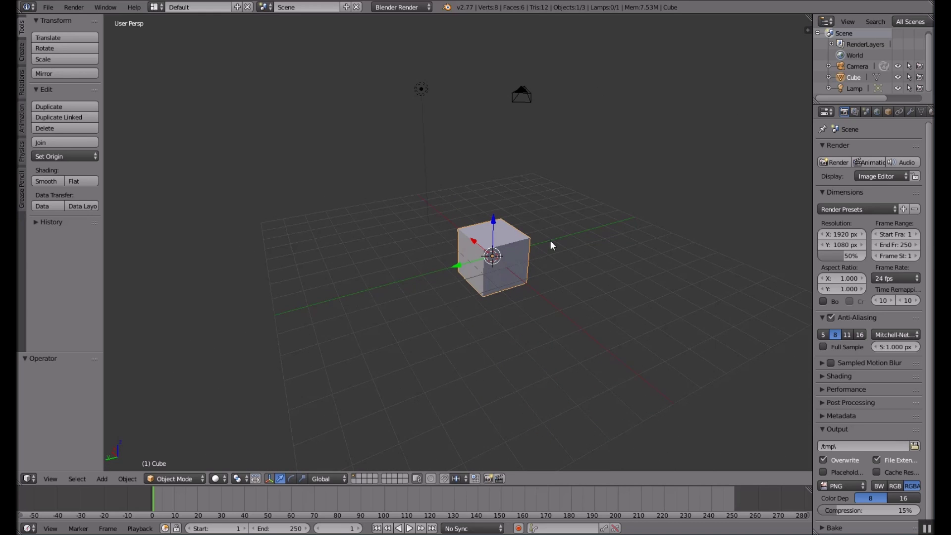
middle_drag(161, 418, 410, 287)
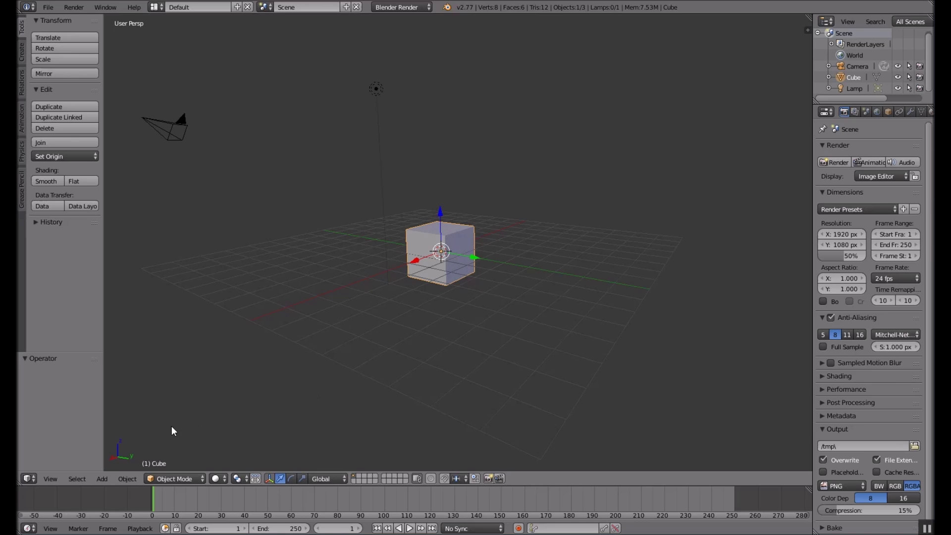
drag(441, 215, 449, 150)
Drag the cube up its Z axis to 2.625, then orbit the view around it.
middle_drag(374, 307, 522, 146)
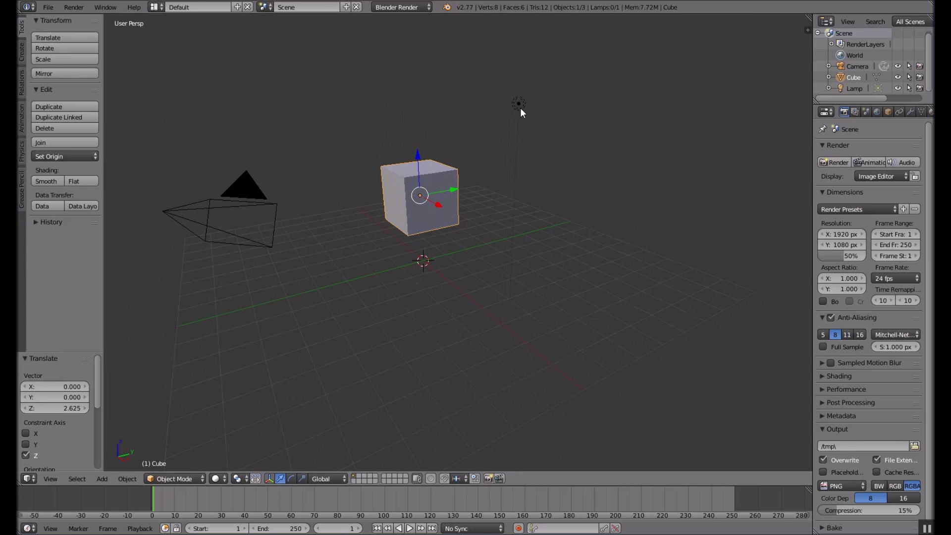
middle_drag(461, 135, 548, 172)
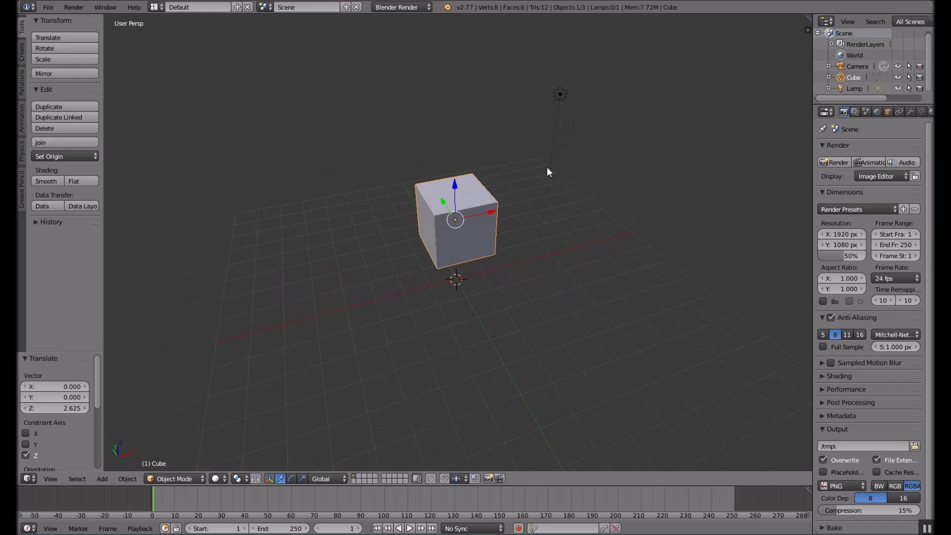
Select the camera and move it up and back by 2.737, 9.481, 0.722.
right_click(562, 95)
right_click(454, 218)
middle_drag(545, 242, 680, 210)
right_click(583, 72)
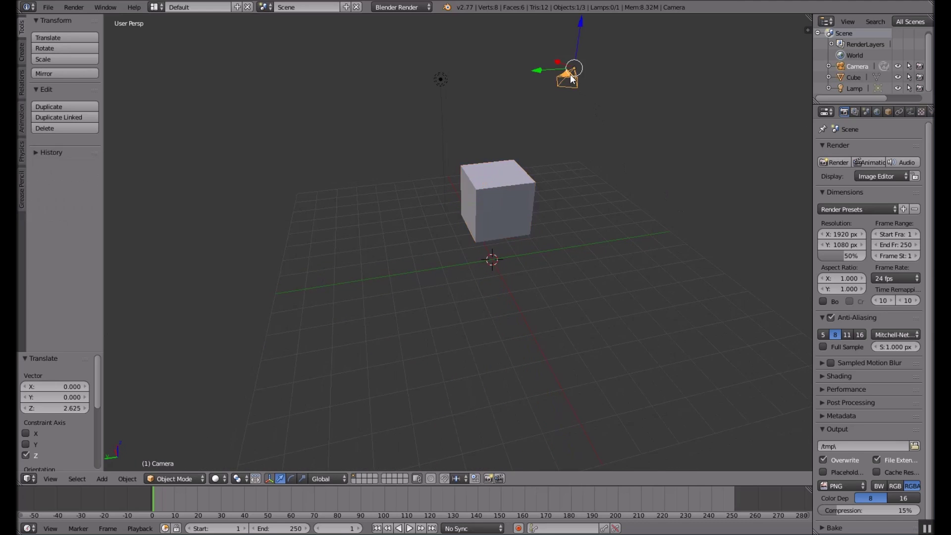
drag(584, 21, 593, 91)
key(g)
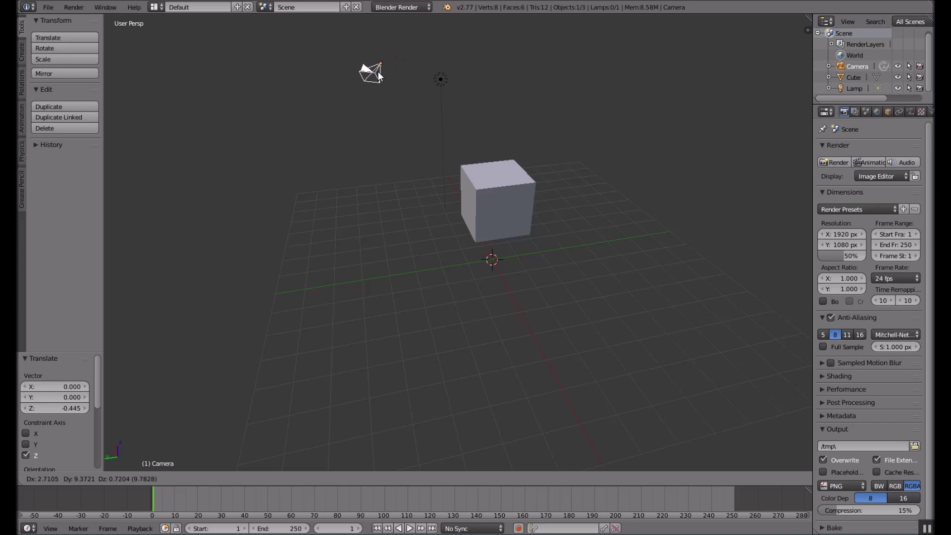
click(376, 75)
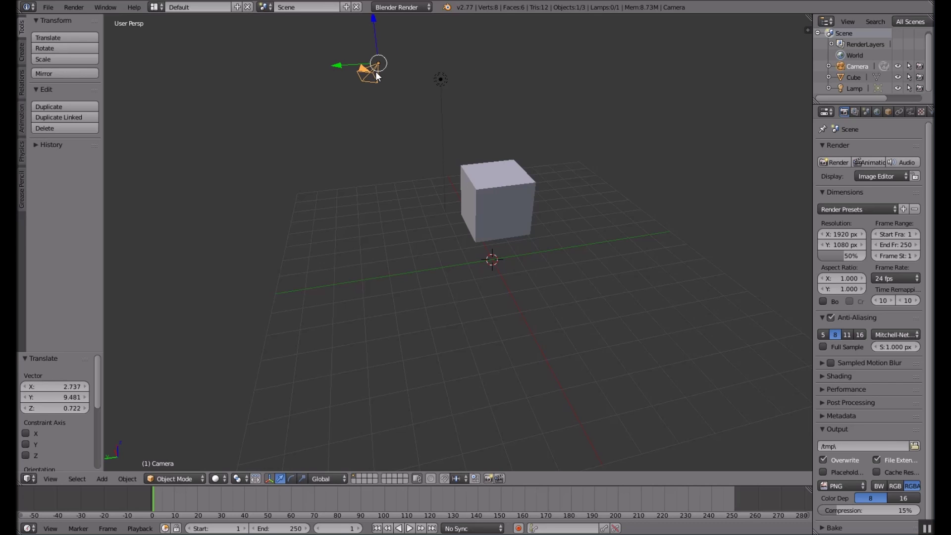
Shift the camera along the X axis to -3.922.
scroll(326, 132, up, 2)
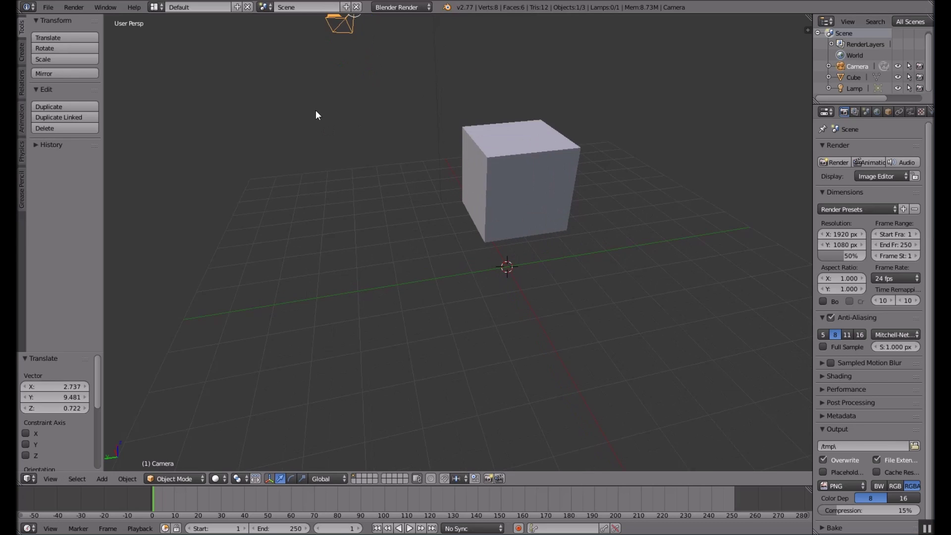
scroll(317, 115, down, 3)
key(g)
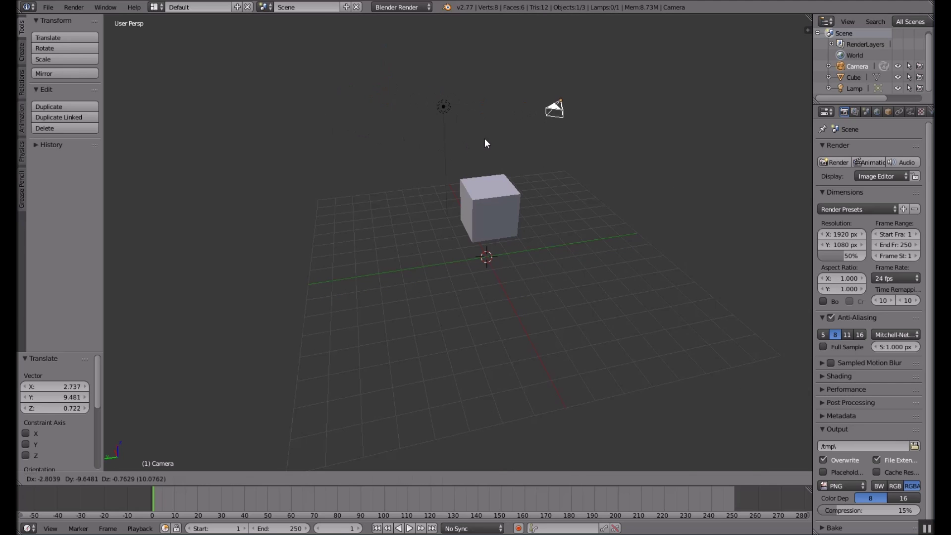
key(x)
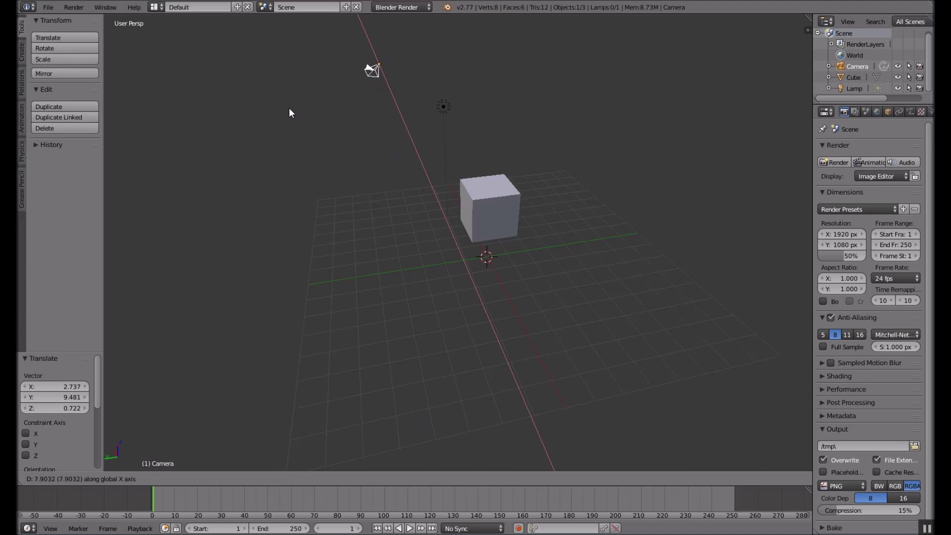
click(389, 117)
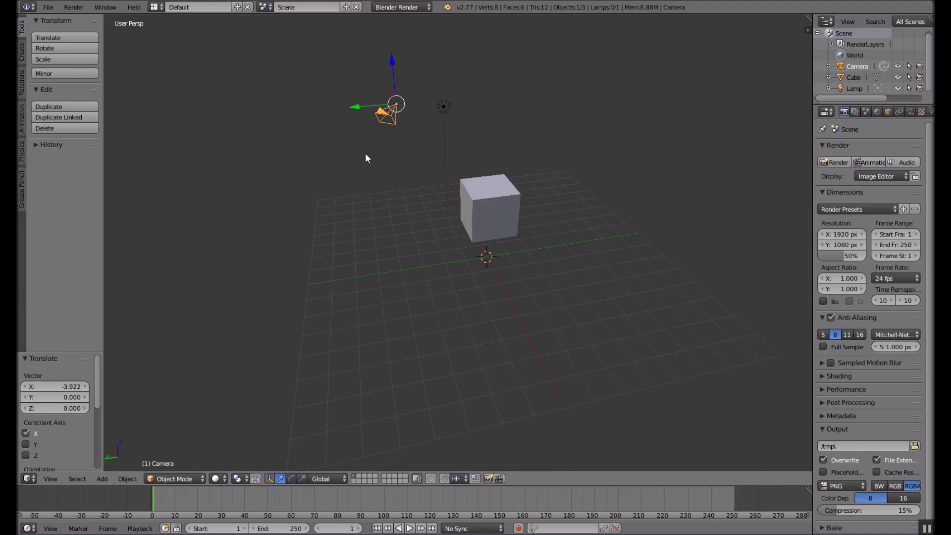
Discard the edits by starting a new file and reloading the start-up scene.
click(50, 7)
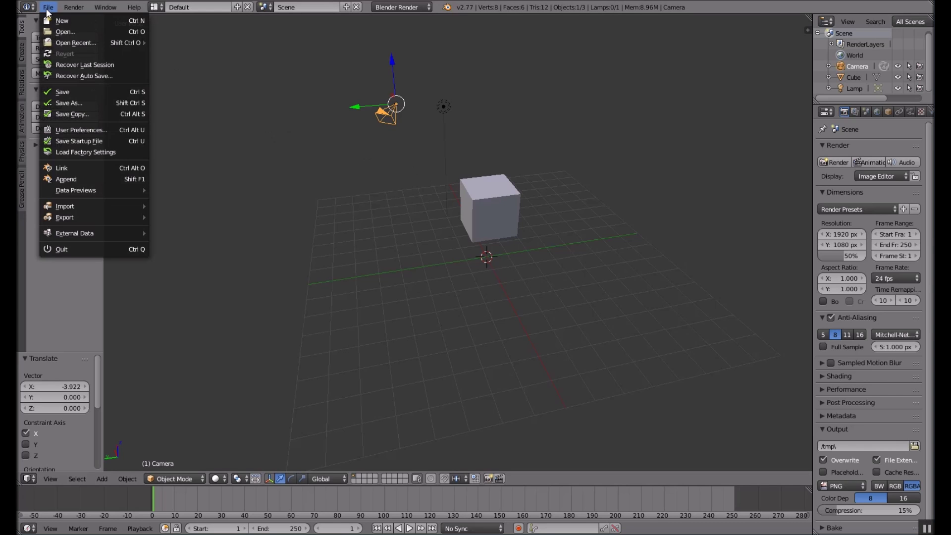
click(56, 20)
click(92, 28)
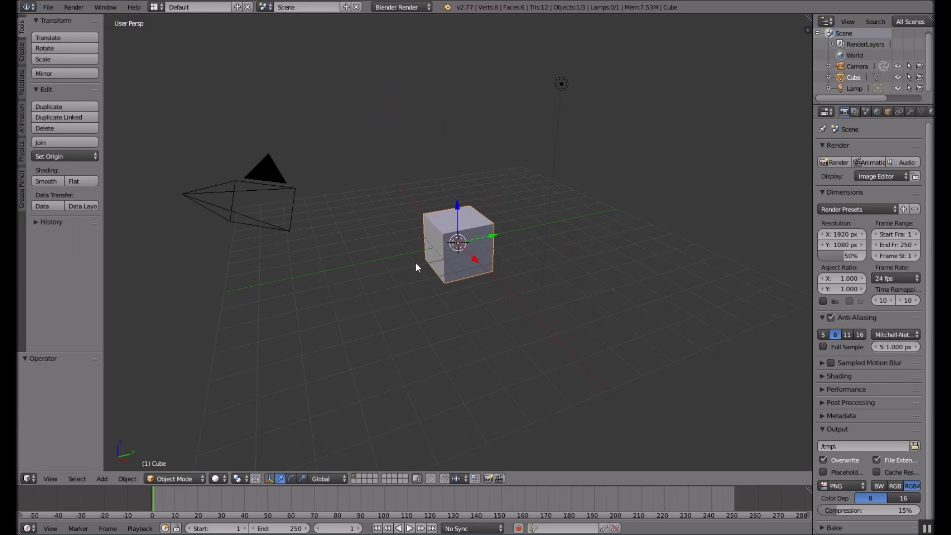
Orbit the view, then switch to an empty layer and back to layer 1.
middle_drag(593, 313, 466, 308)
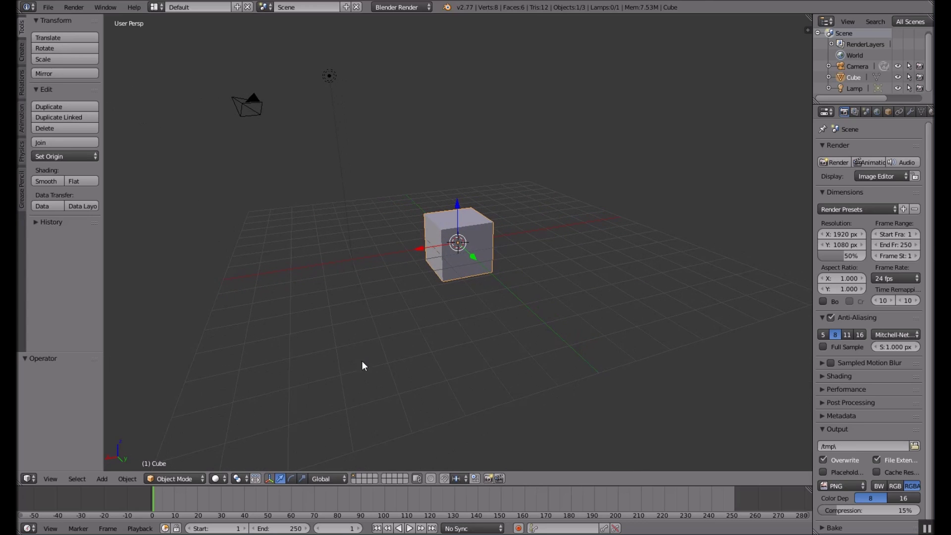
click(359, 475)
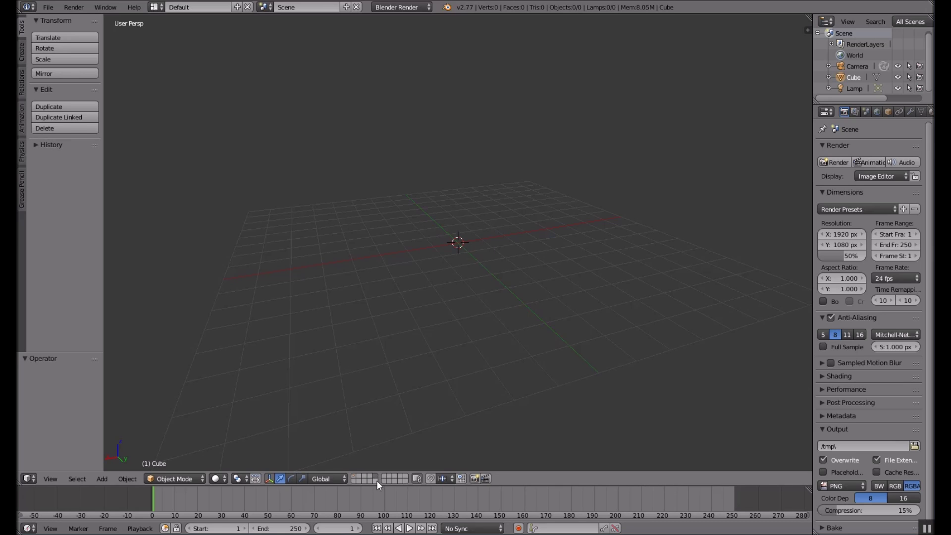
click(355, 475)
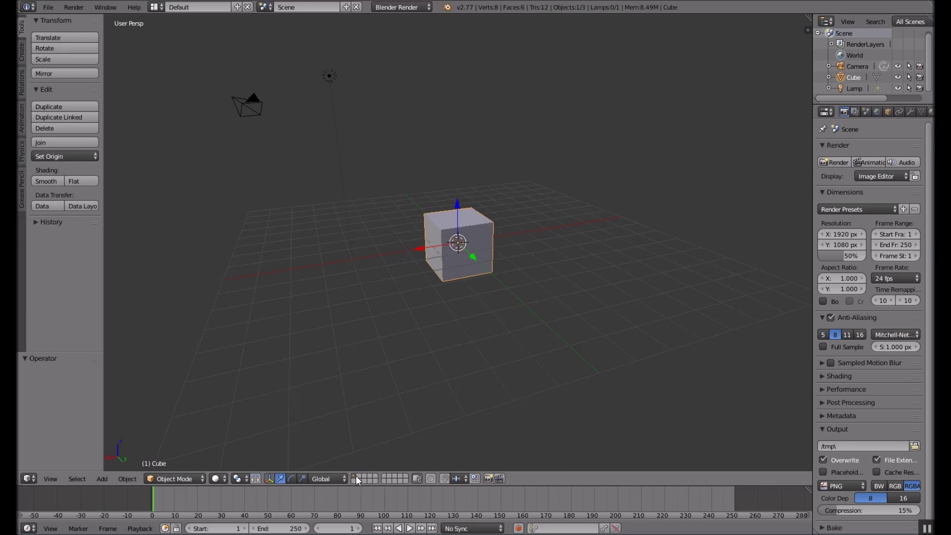
click(175, 478)
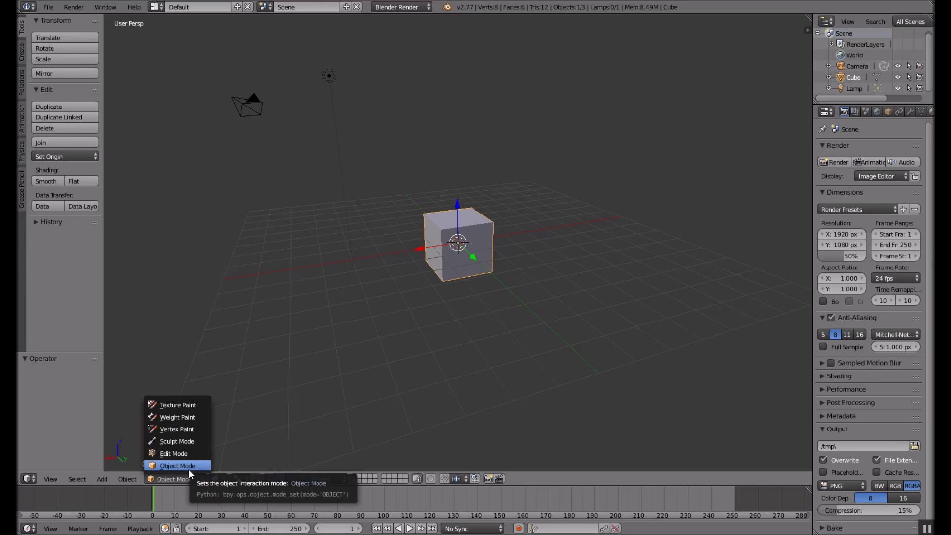
Put the cube into Edit Mode, zoom in, and deselect all its vertices.
click(189, 467)
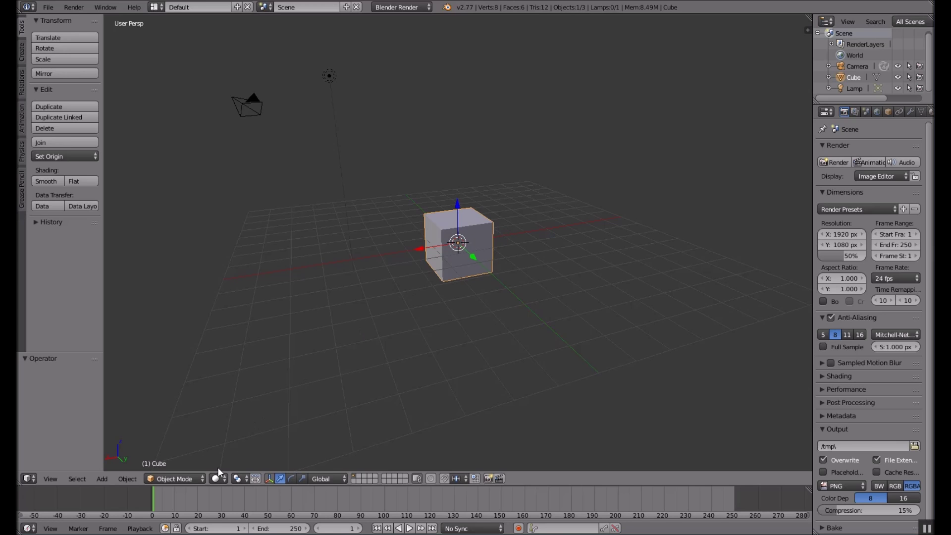
click(203, 479)
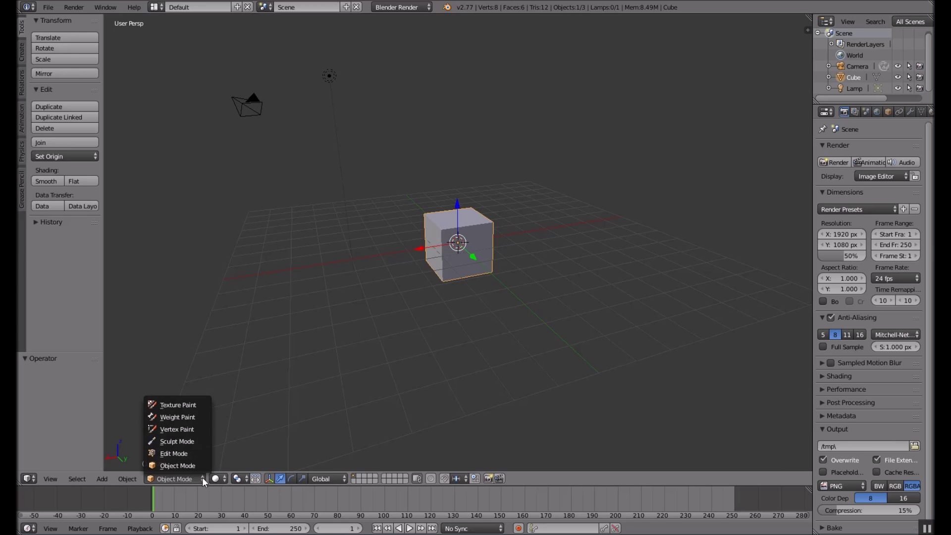
click(183, 457)
scroll(463, 256, up, 2)
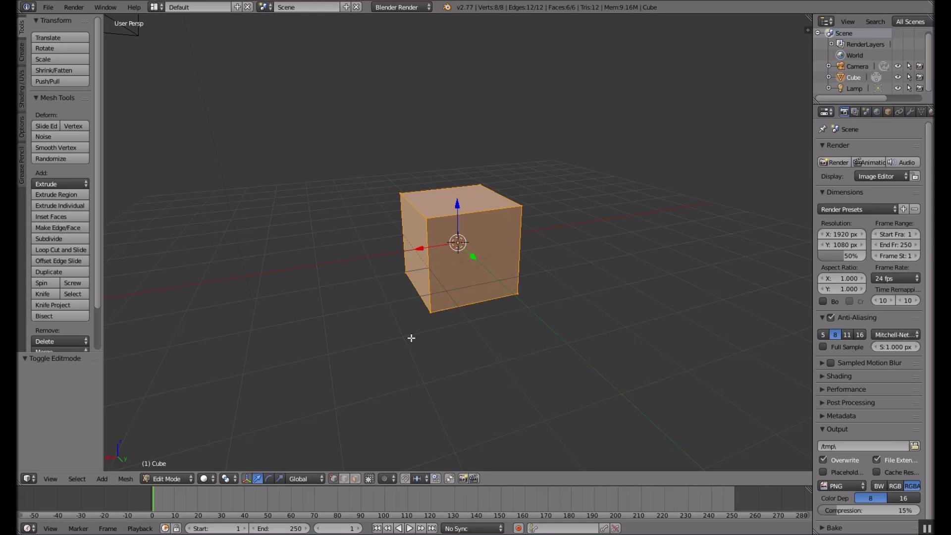
key(a)
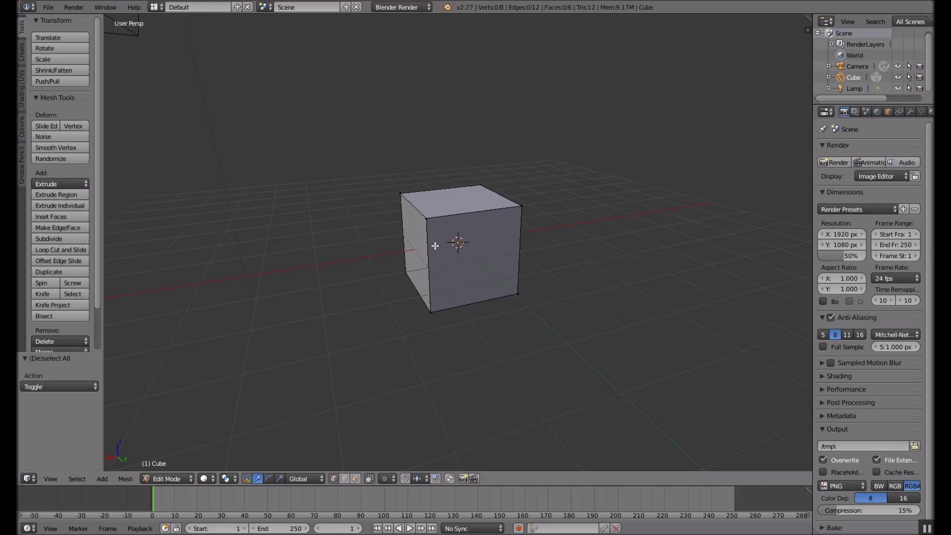
Orbit the view around the Edit Mode cube in quarter turns and from below.
middle_drag(344, 230, 514, 243)
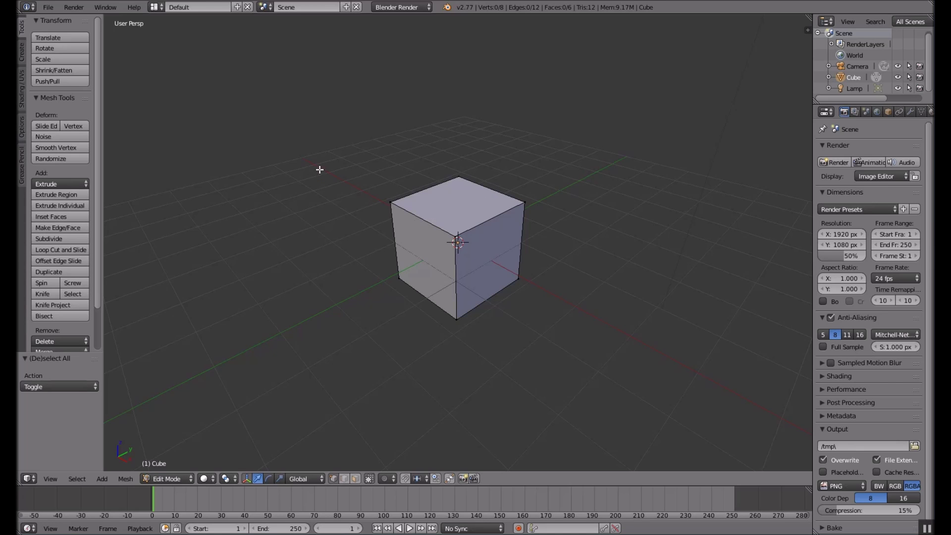
middle_drag(347, 168, 501, 176)
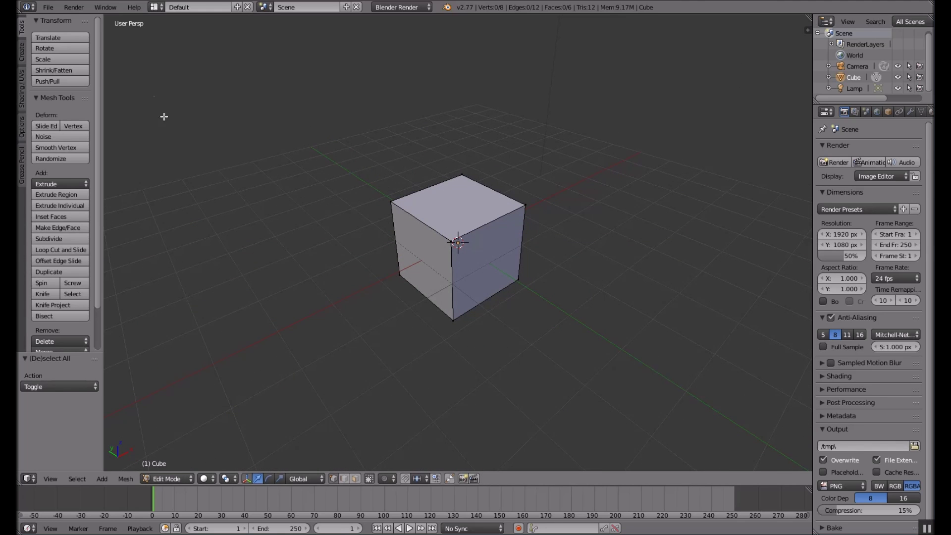
middle_drag(304, 143, 450, 142)
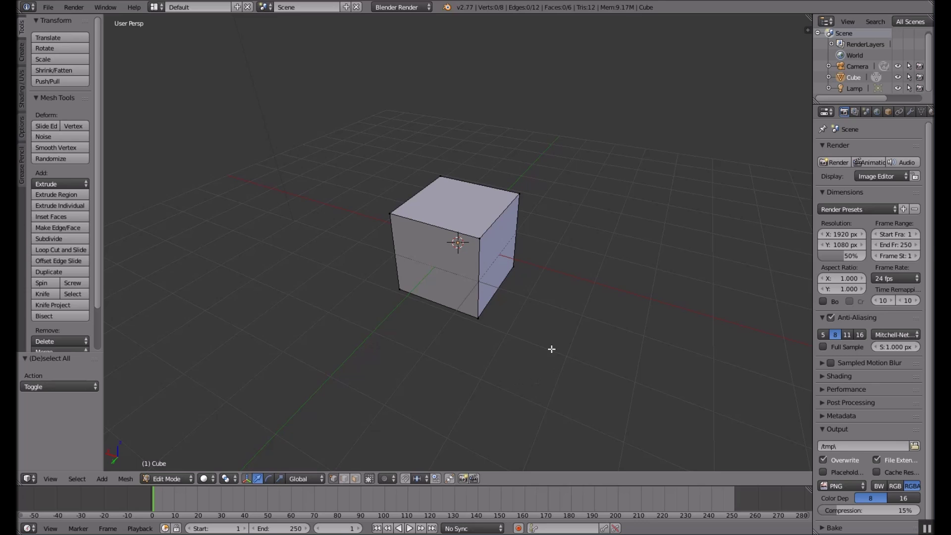
middle_drag(548, 310, 497, 306)
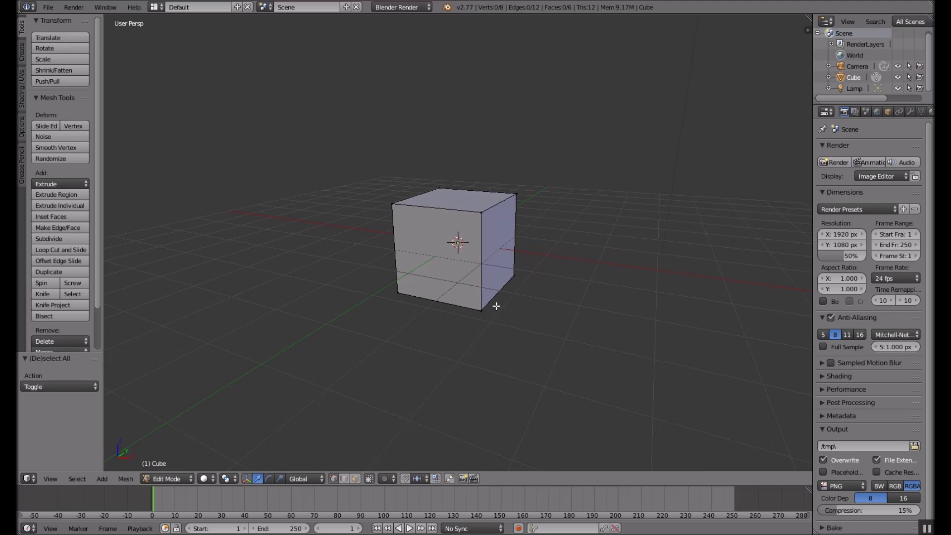
middle_drag(623, 276, 579, 289)
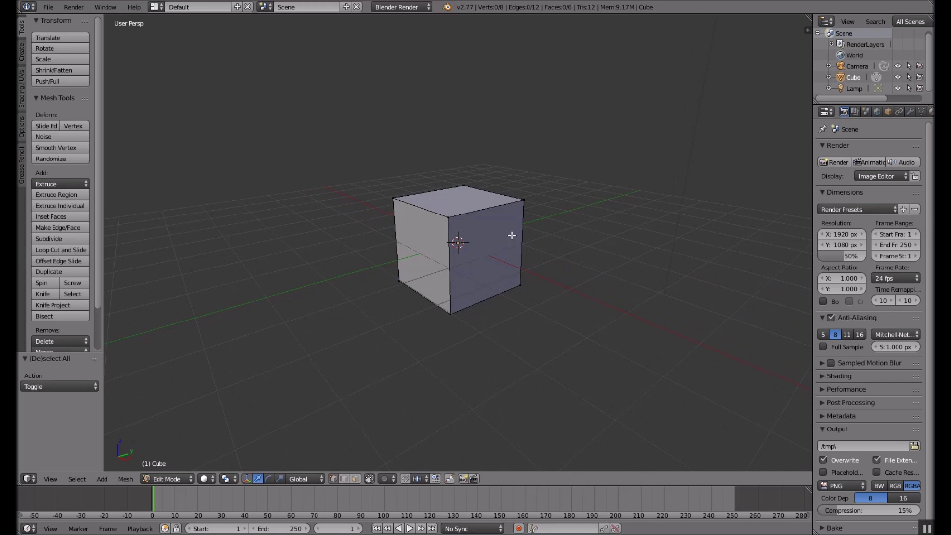
Select the cube's four top corner vertices to select its top face.
right_click(464, 189)
right_click(452, 212)
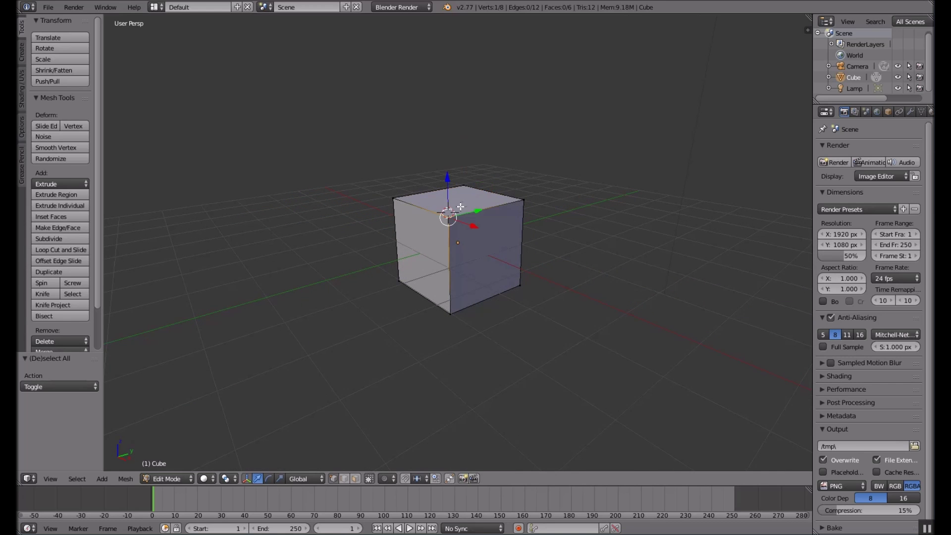
right_click(395, 198)
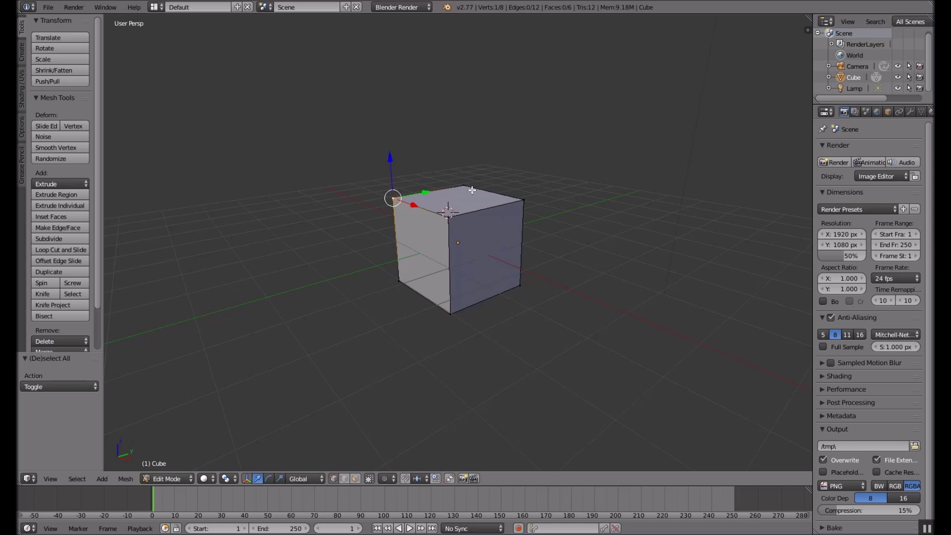
shift+middle_drag(461, 195, 463, 243)
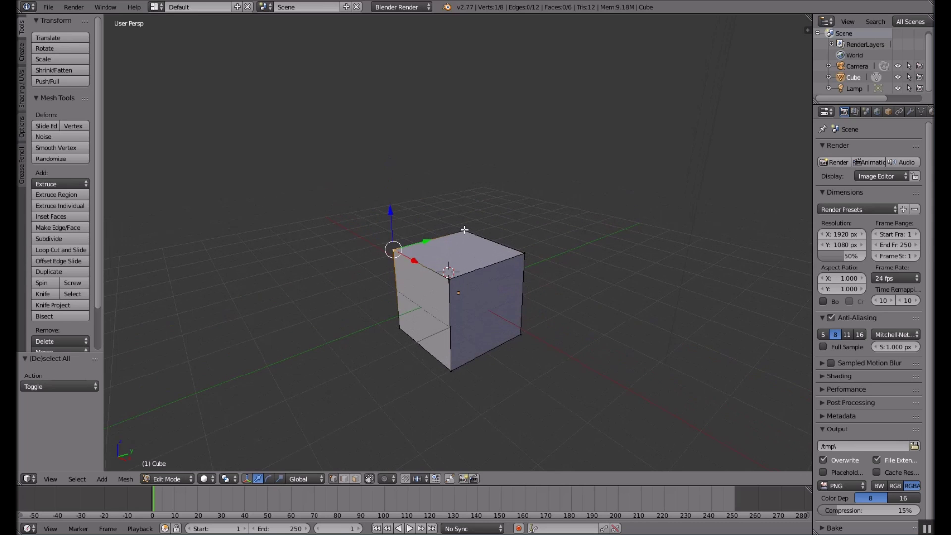
shift+right_click(465, 231)
shift+right_click(522, 253)
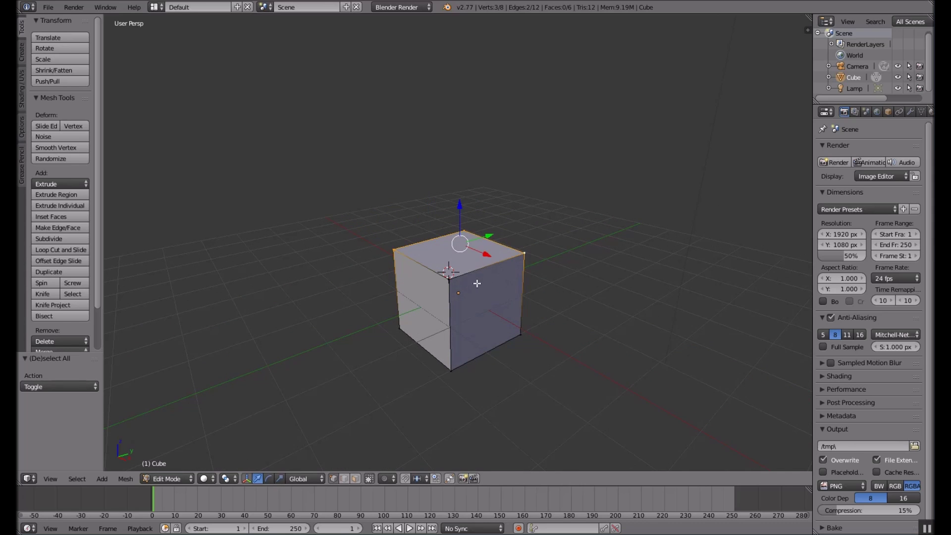
shift+right_click(449, 274)
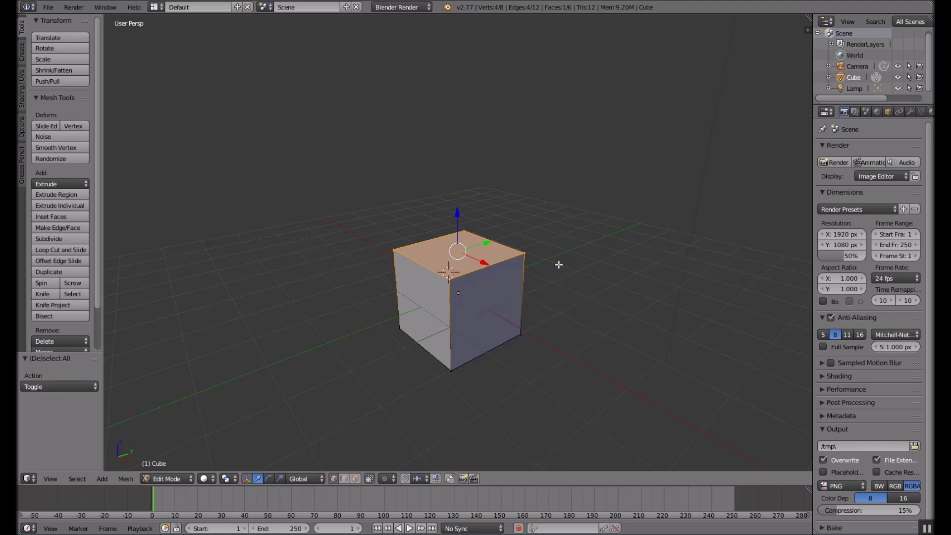
Extrude the top face and move it freely up and sideways by 0.862, 1.871, 1.321.
key(e)
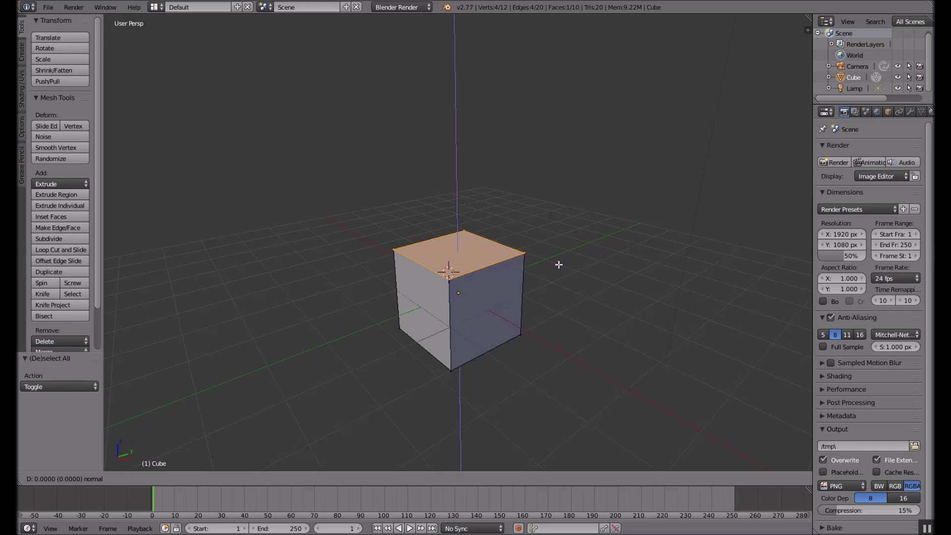
key(z)
key(z)
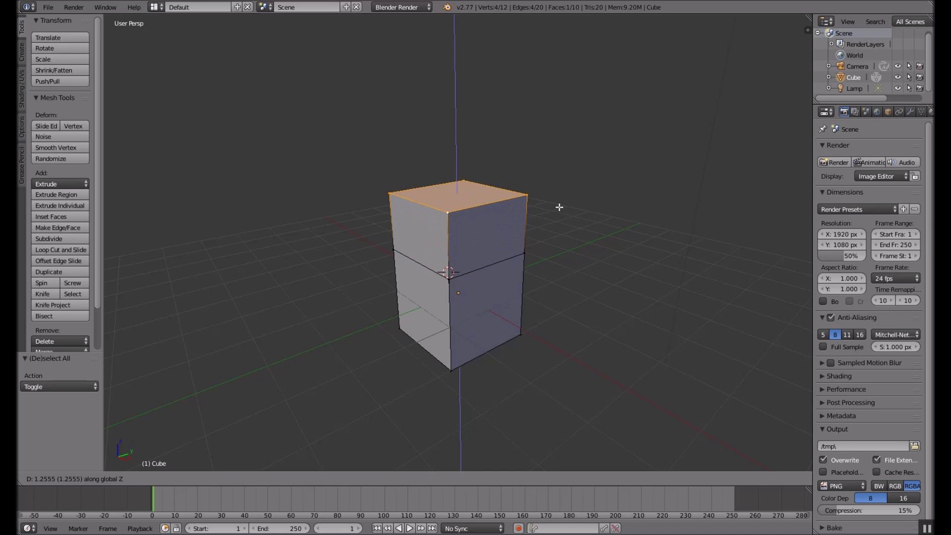
key(z)
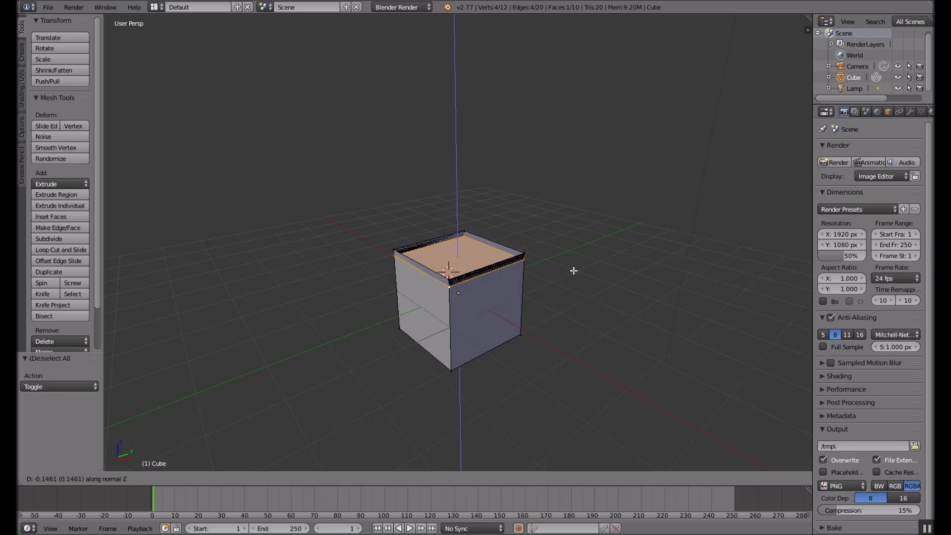
key(z)
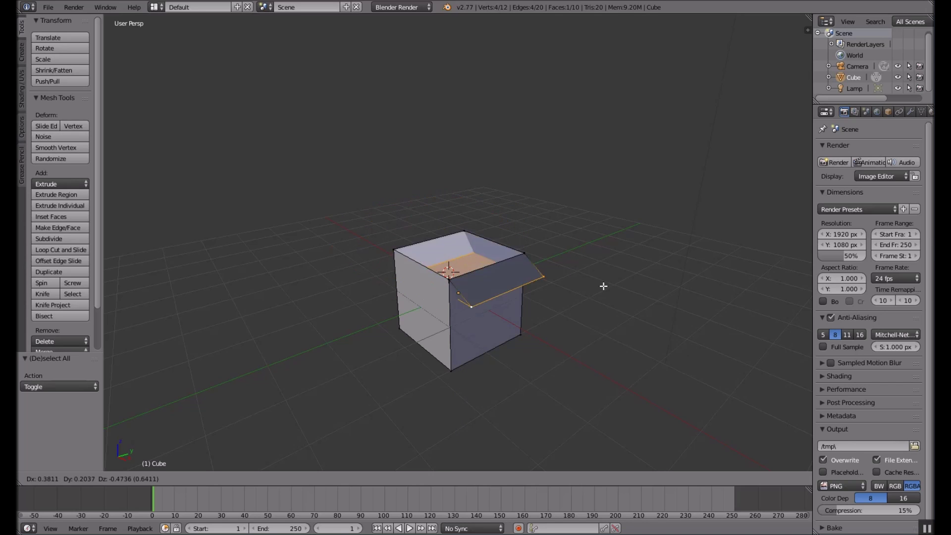
click(651, 198)
middle_drag(393, 261, 625, 283)
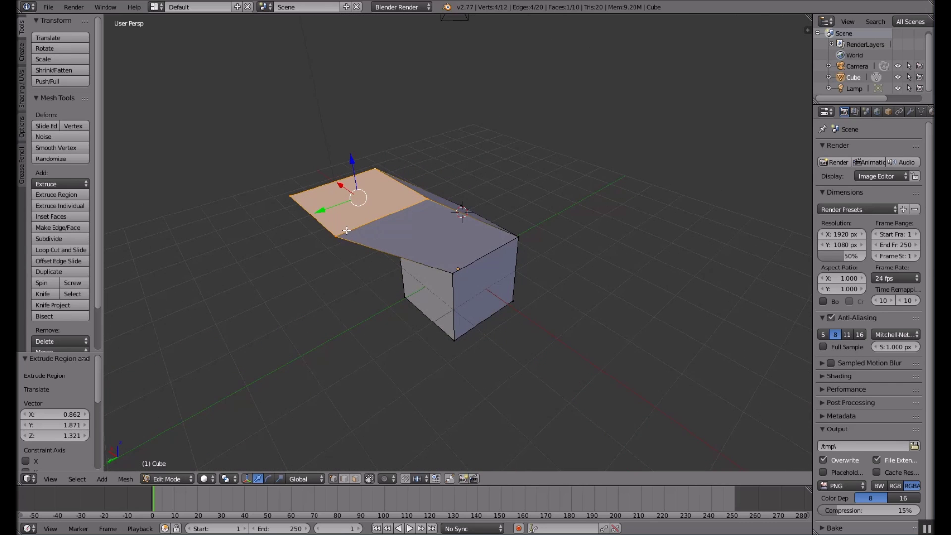
key(w)
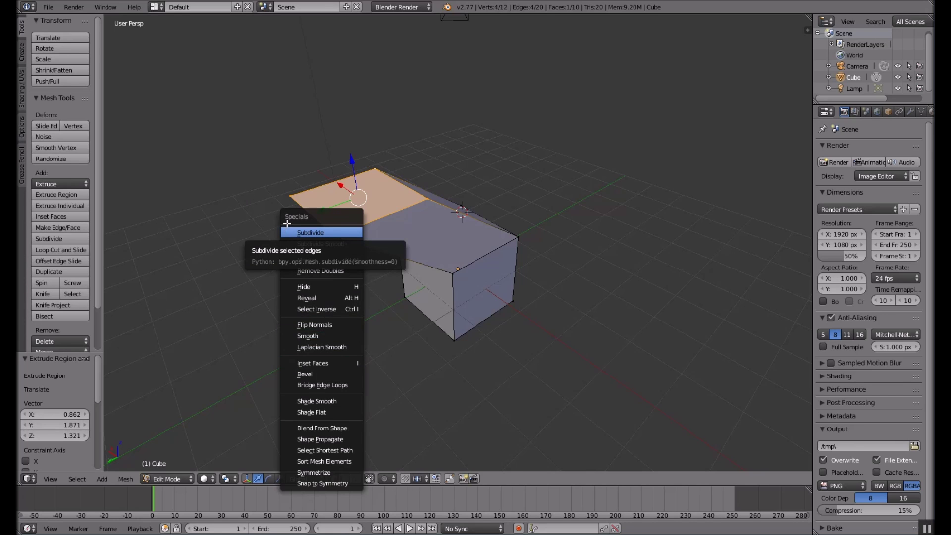
key(shift+w)
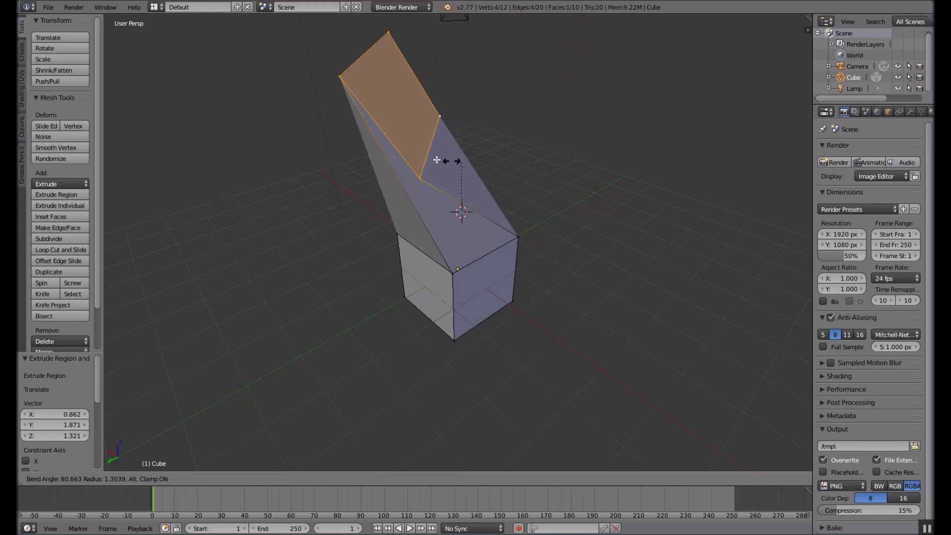
right_click(404, 175)
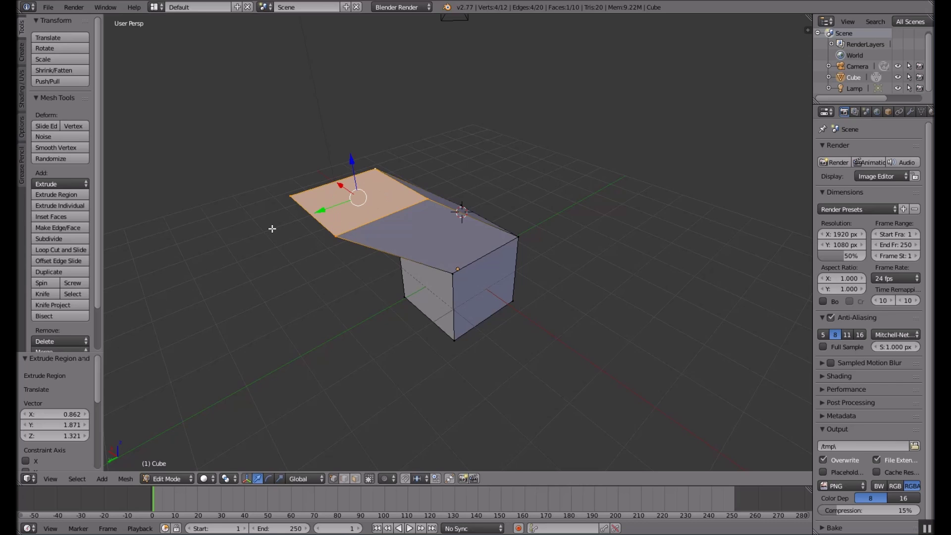
scroll(229, 181, down, 1)
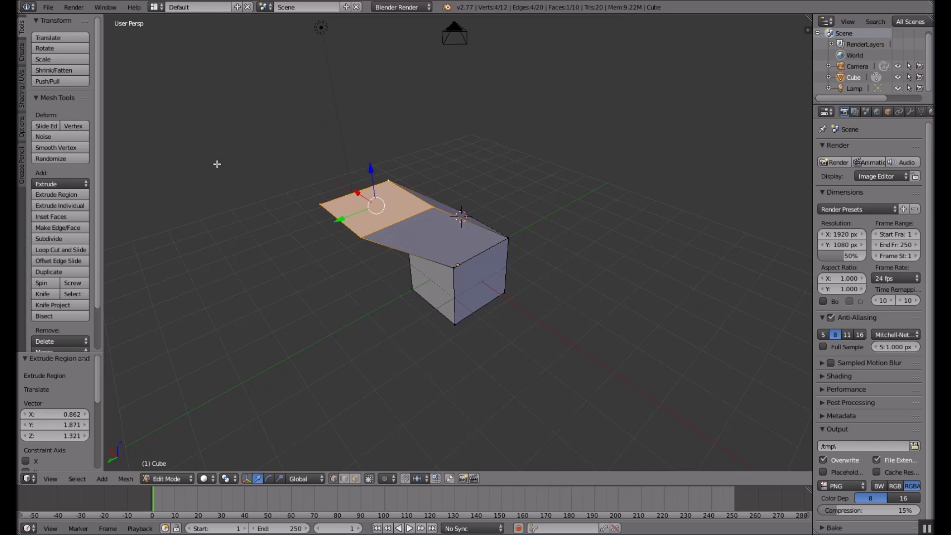
Browse the Add menu, Viewport Shading and Pivot Point options, then place the 3D cursor off the mesh.
key(shift+a)
click(208, 478)
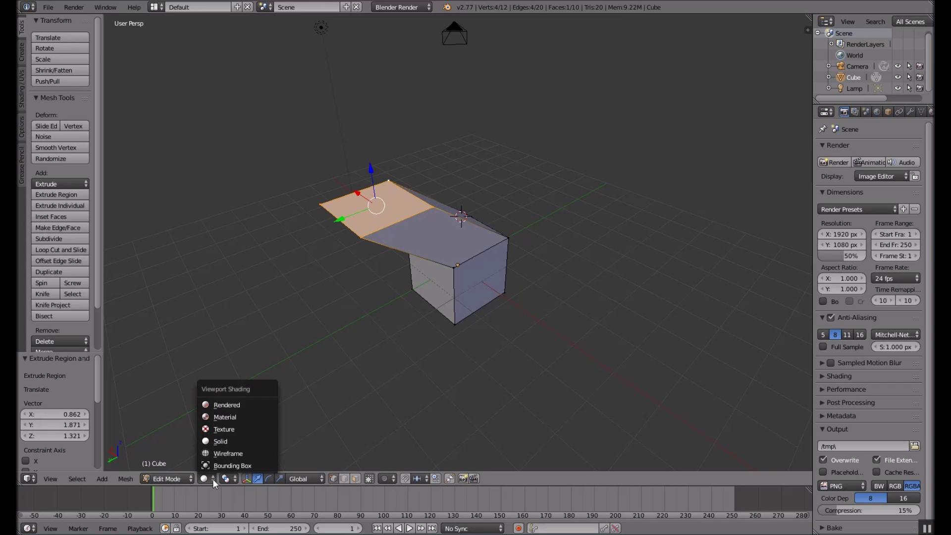
click(233, 478)
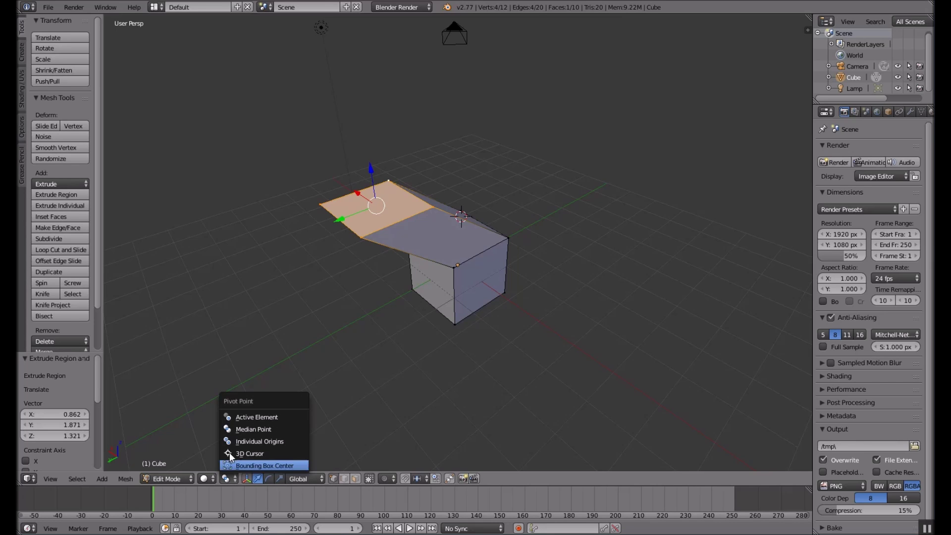
click(215, 320)
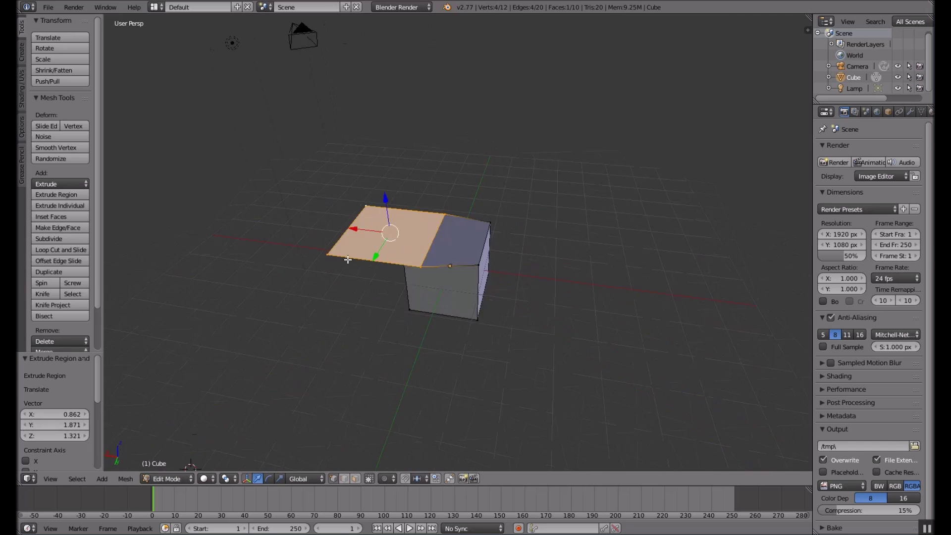